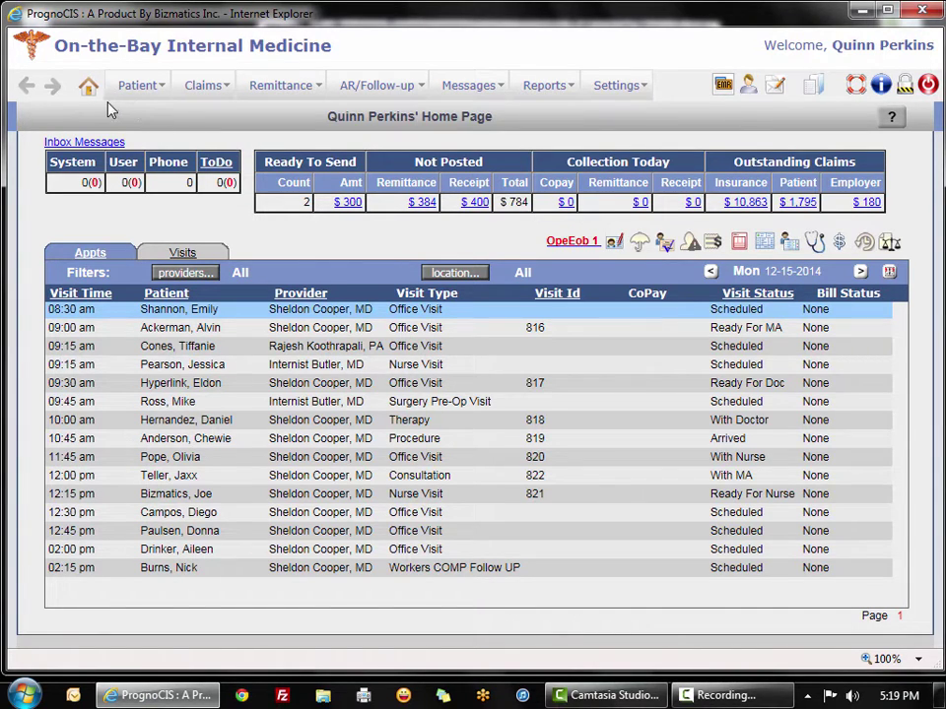
pyautogui.click(234, 90)
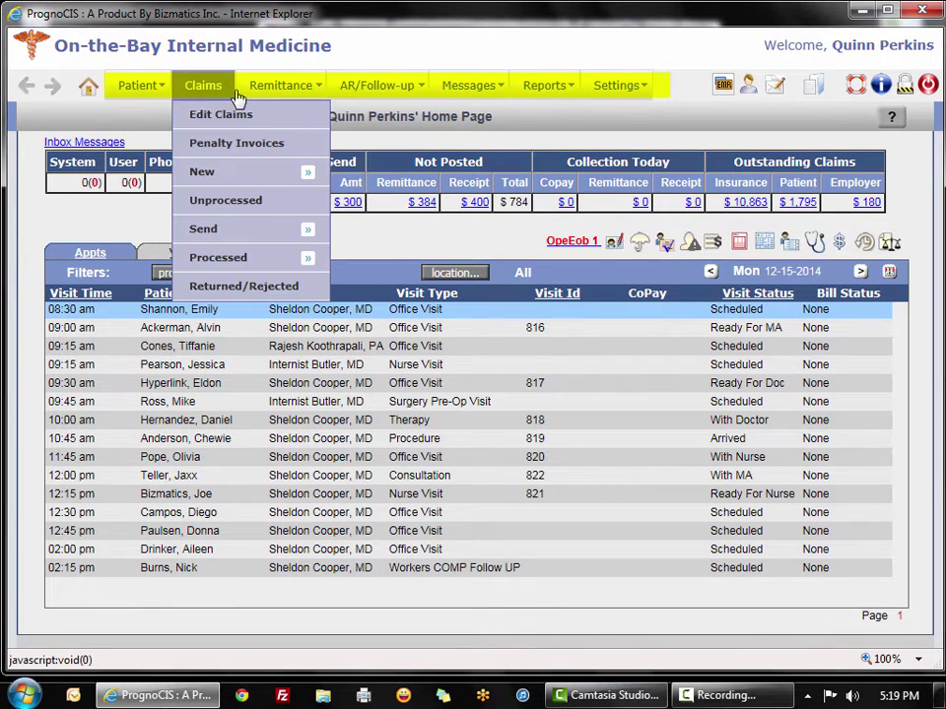
pyautogui.moveTo(445, 90)
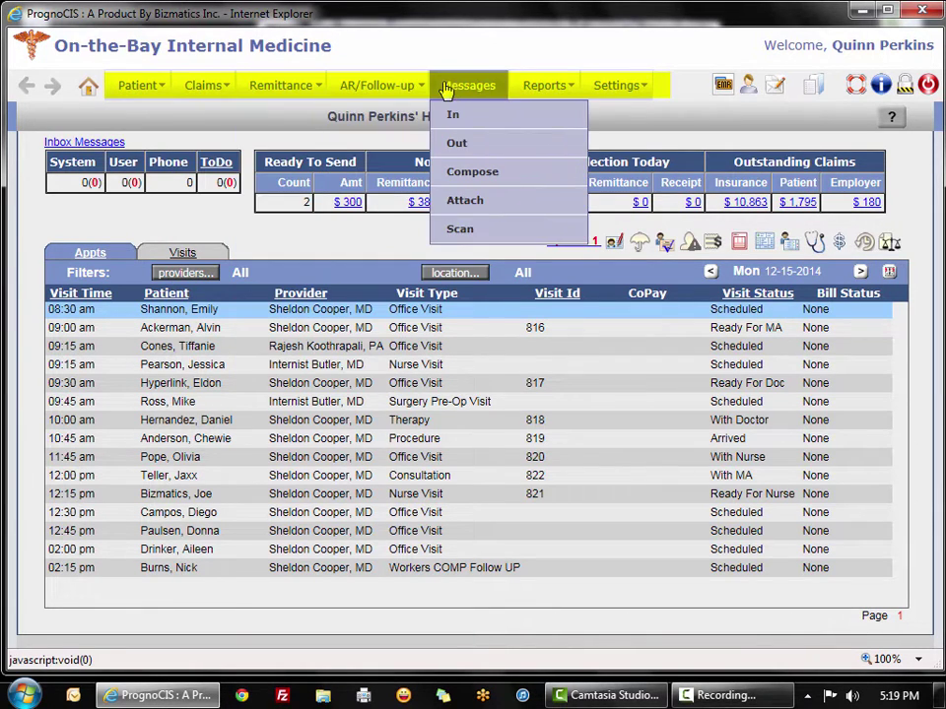
pyautogui.moveTo(619, 90)
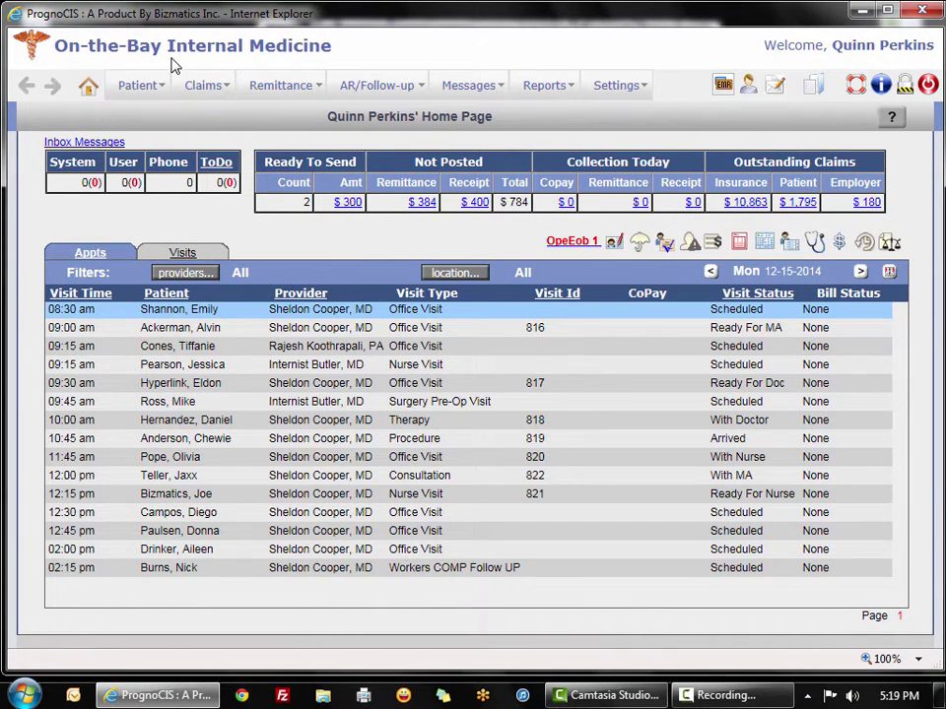
pyautogui.moveTo(128, 81)
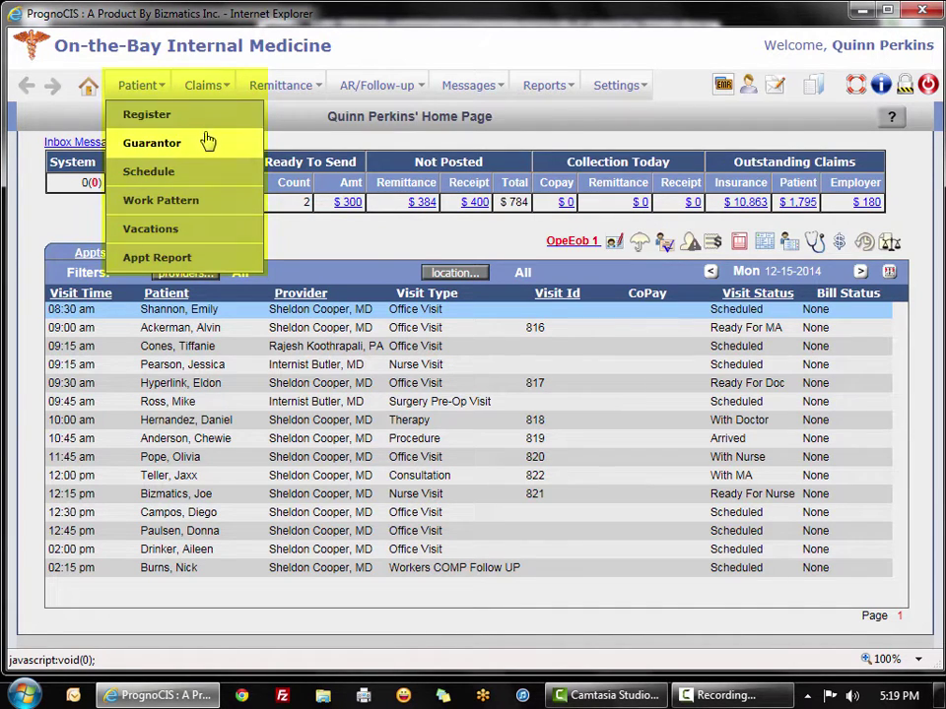
pyautogui.moveTo(209, 94)
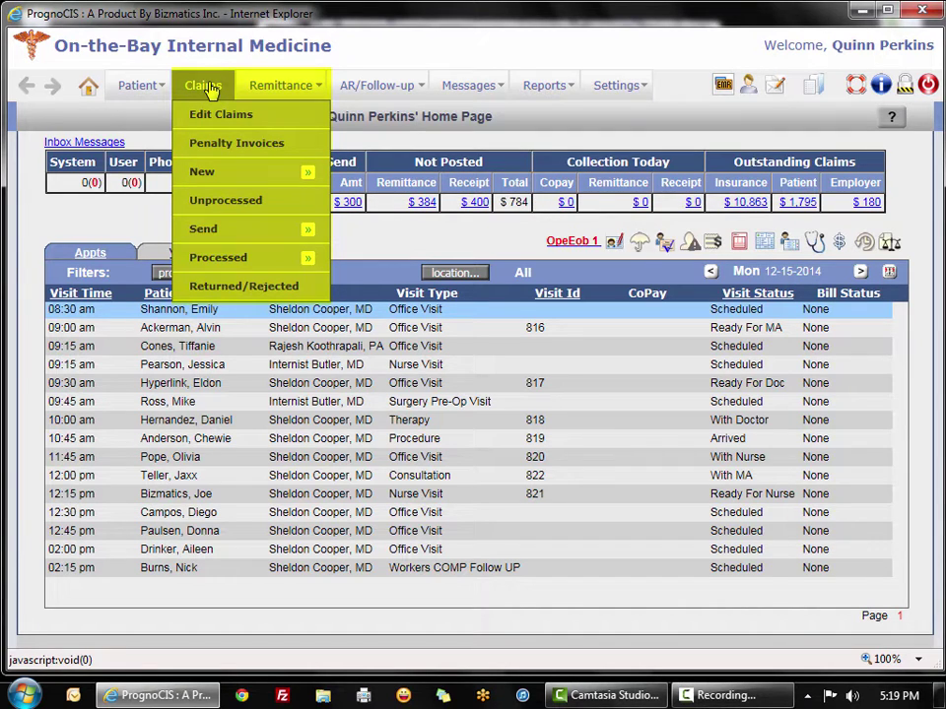
pyautogui.moveTo(239, 86)
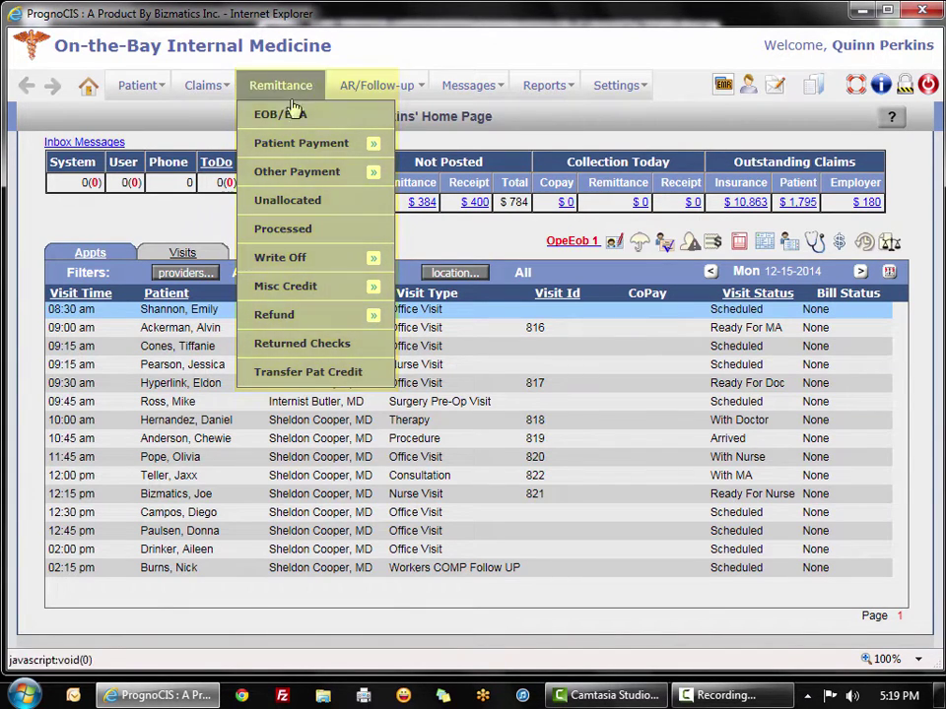
pyautogui.moveTo(341, 93)
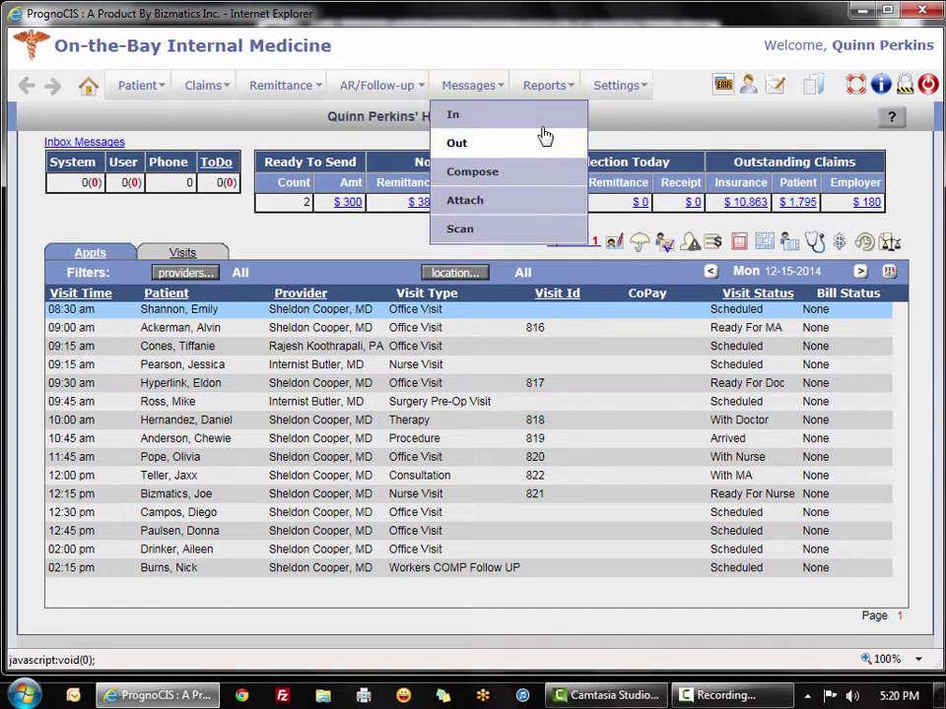
pyautogui.moveTo(542, 94)
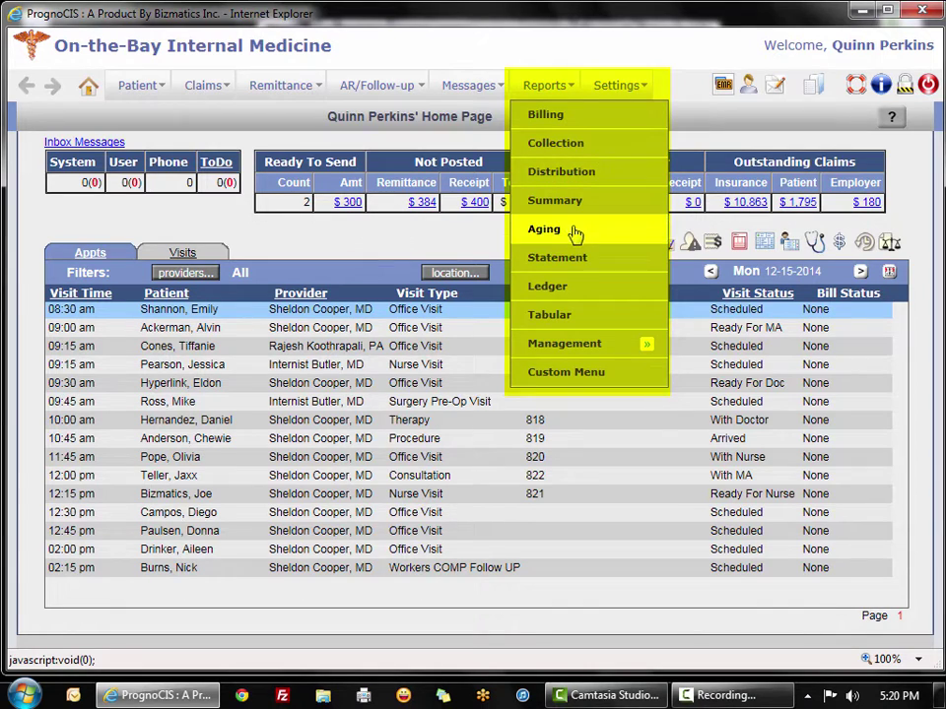
pyautogui.moveTo(588, 344)
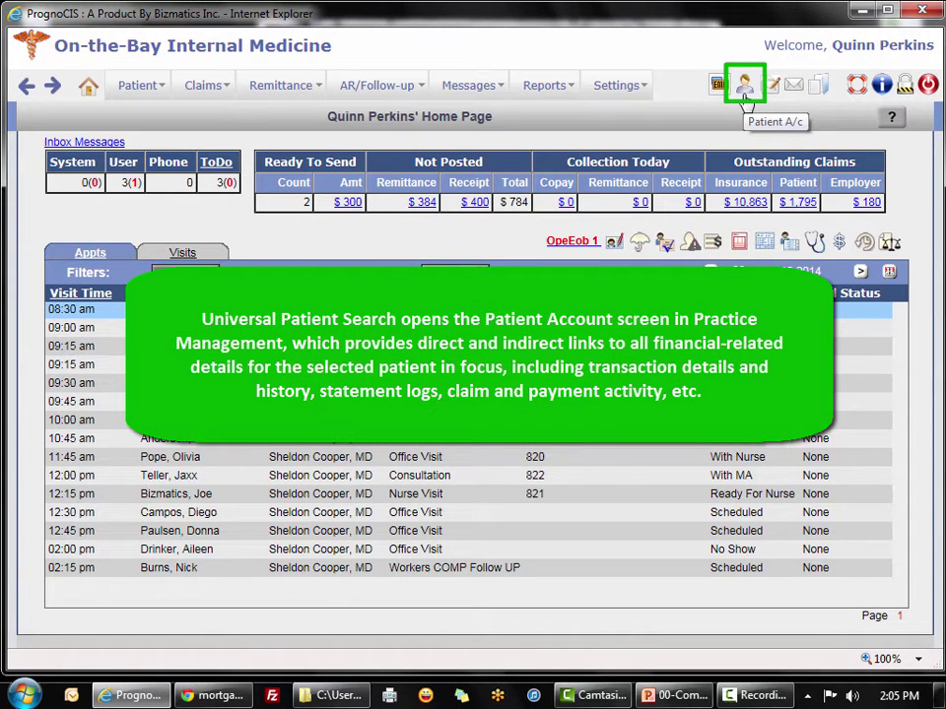
# - Open the Compose Message pop-up and close it without sending anything
pyautogui.click(746, 99)
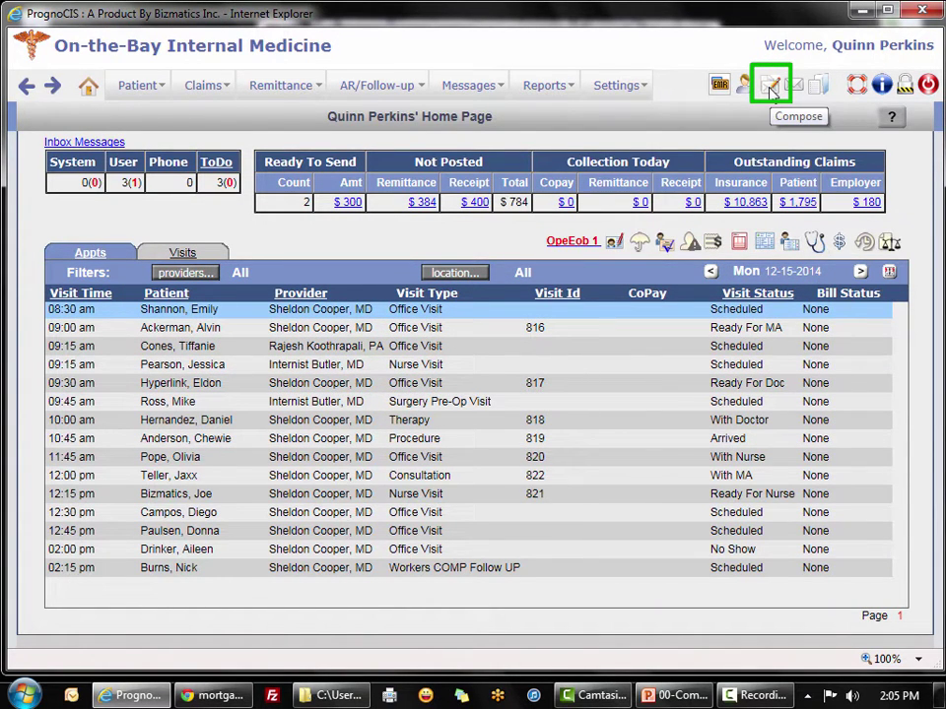
pyautogui.click(772, 87)
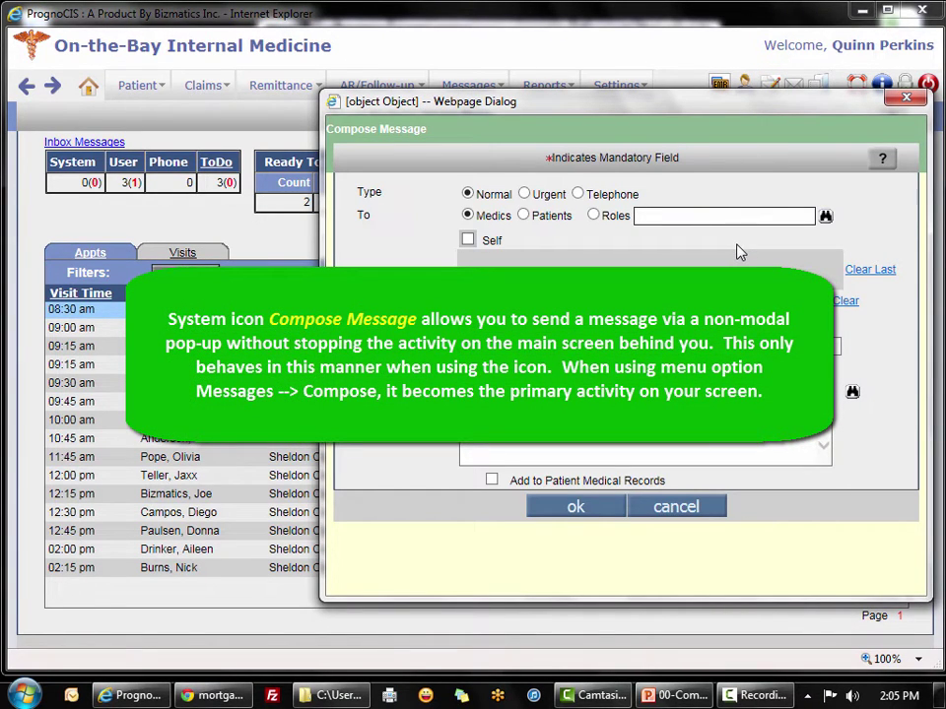
pyautogui.click(906, 99)
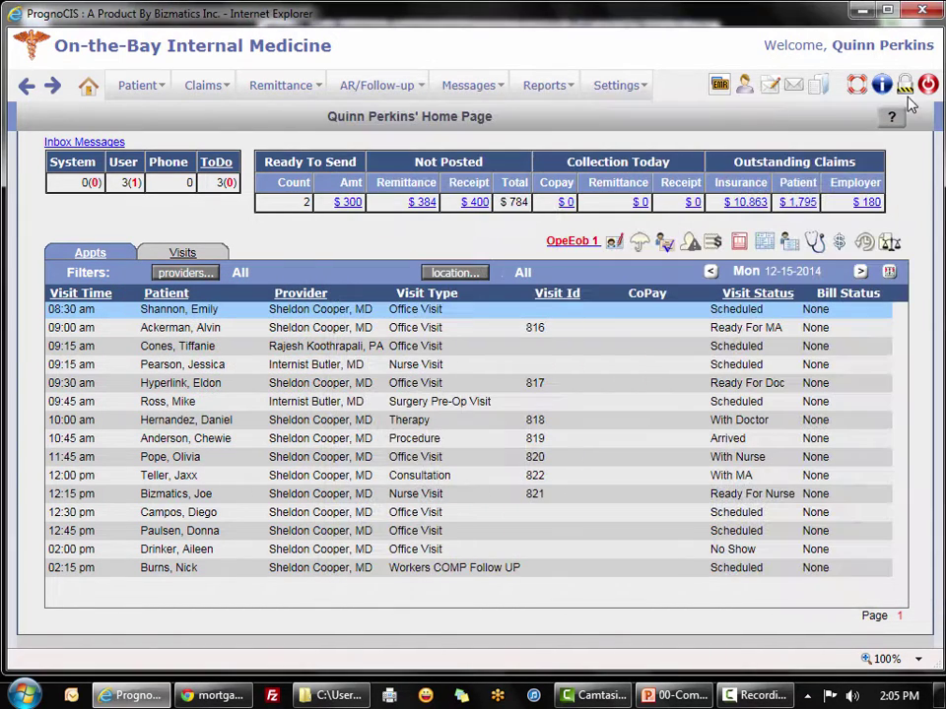
pyautogui.moveTo(478, 91)
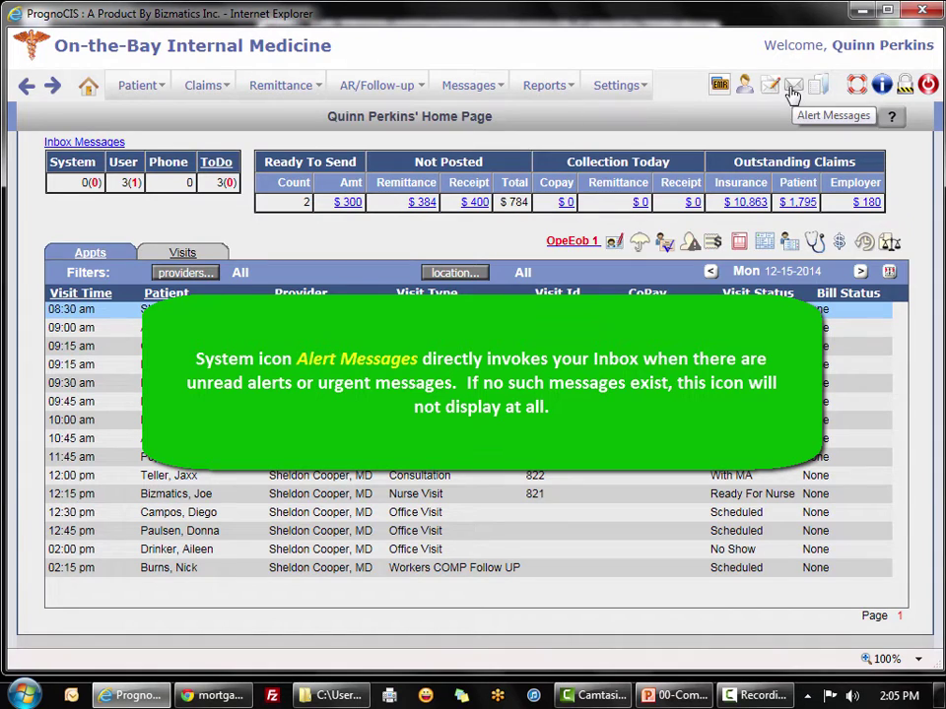
# - View the About PrognoCIS version and licence information, and close it again
pyautogui.click(793, 91)
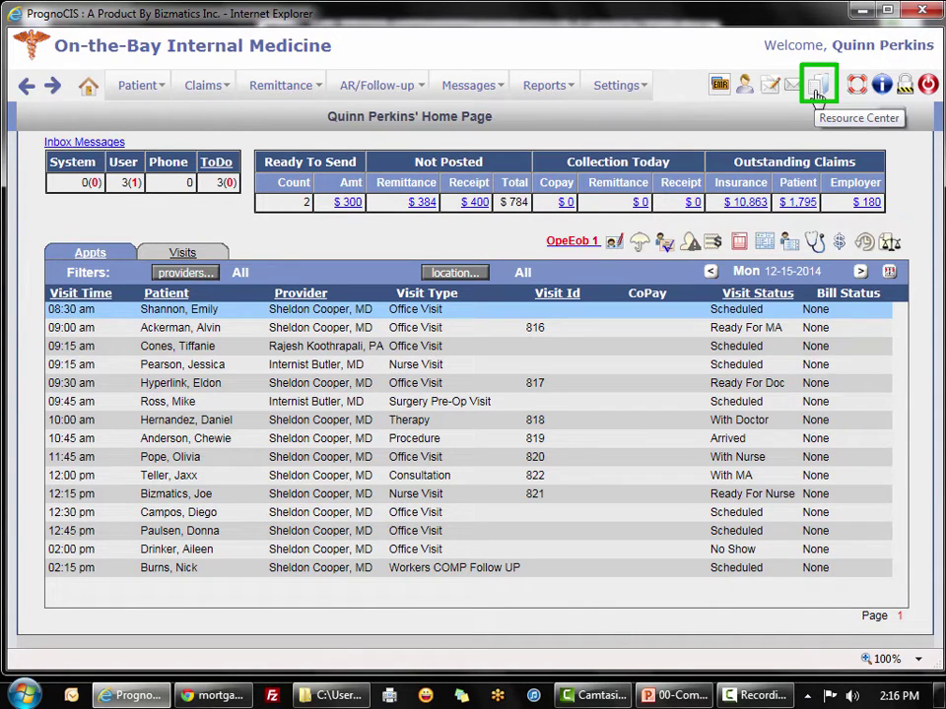
pyautogui.click(817, 95)
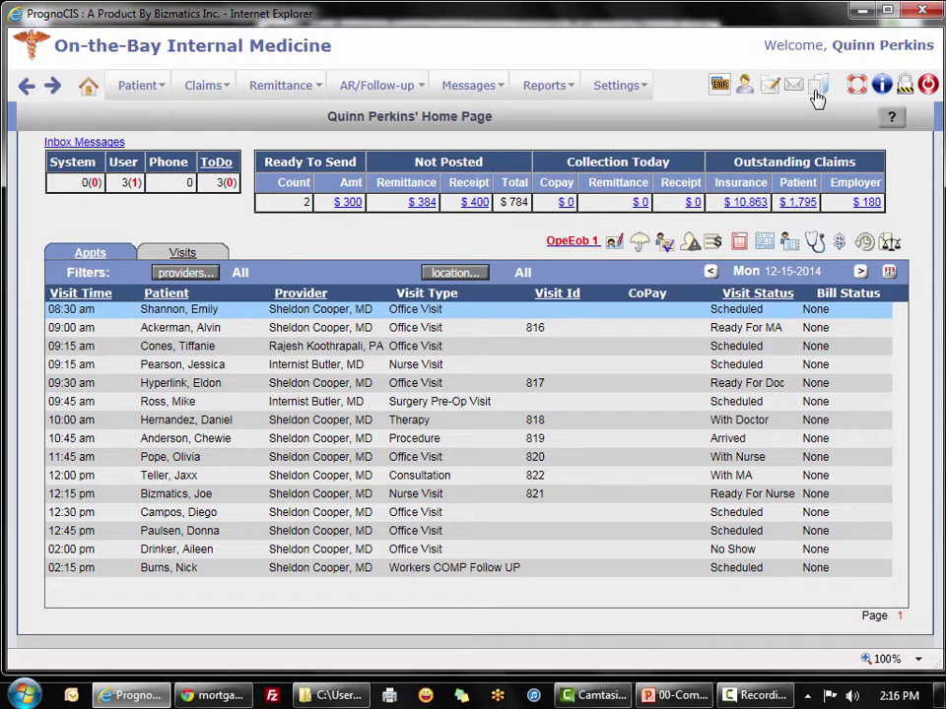
pyautogui.click(882, 87)
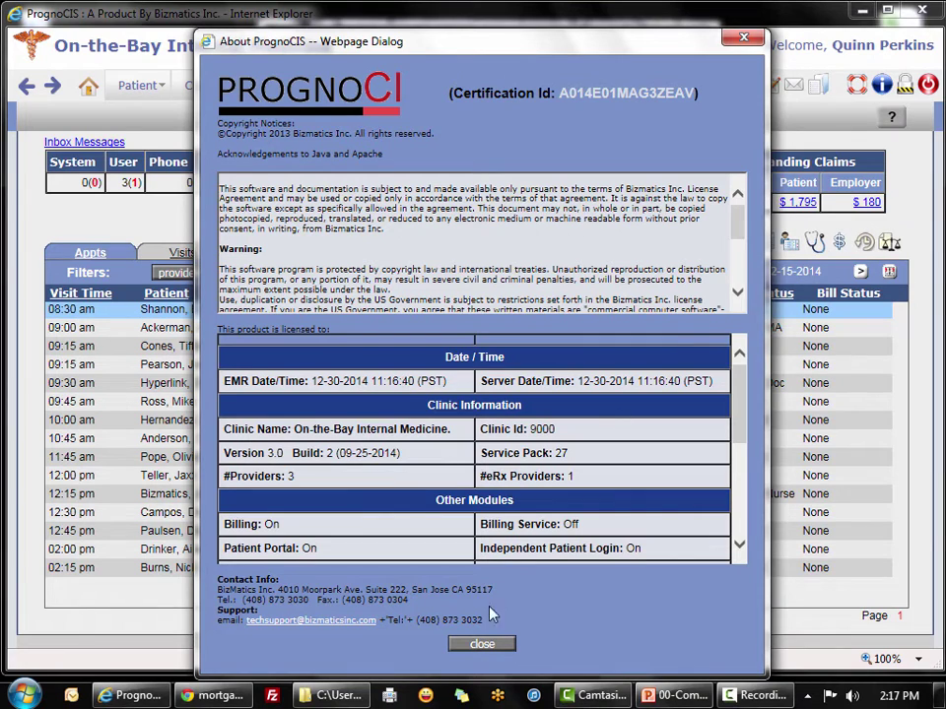
pyautogui.click(485, 643)
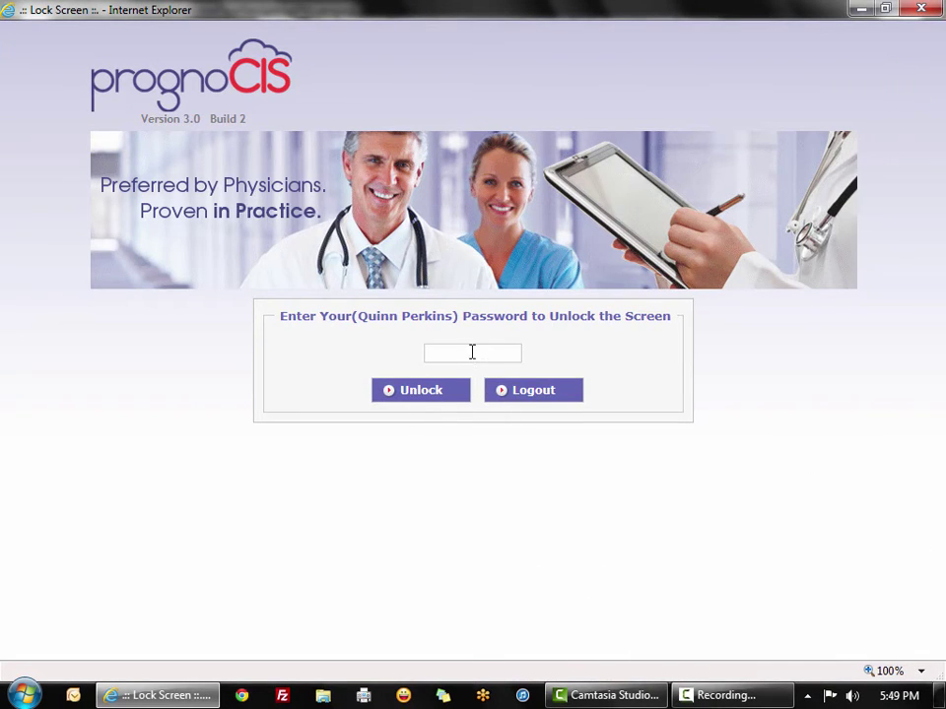
# - Enter the account password to unlock the screen
pyautogui.write('•••••••')
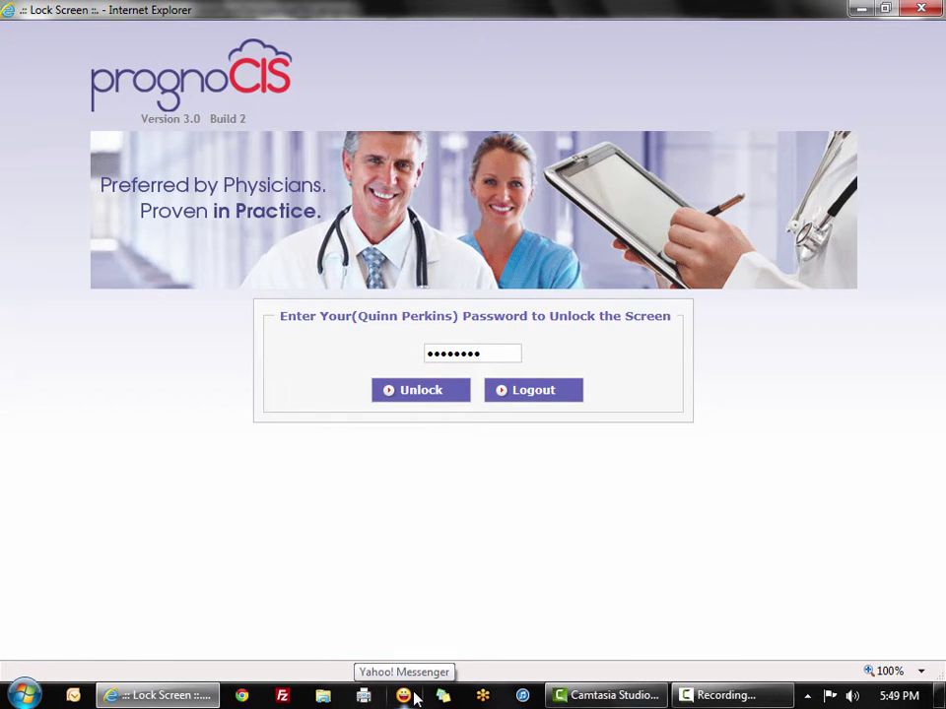
pyautogui.press('Return')
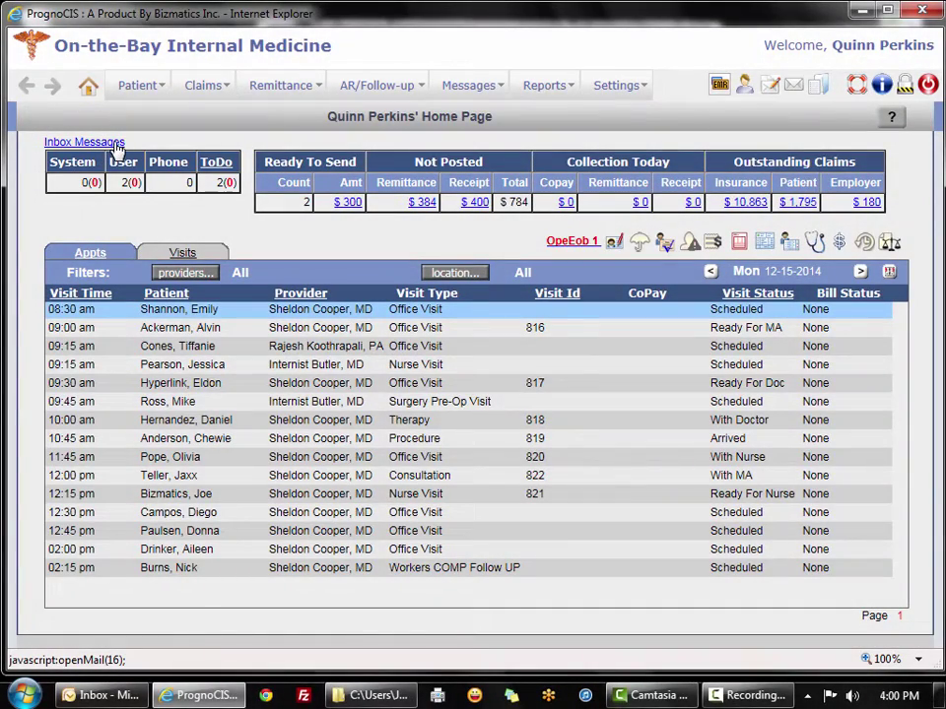
# - View the inbox messages and return to the home page
pyautogui.click(115, 145)
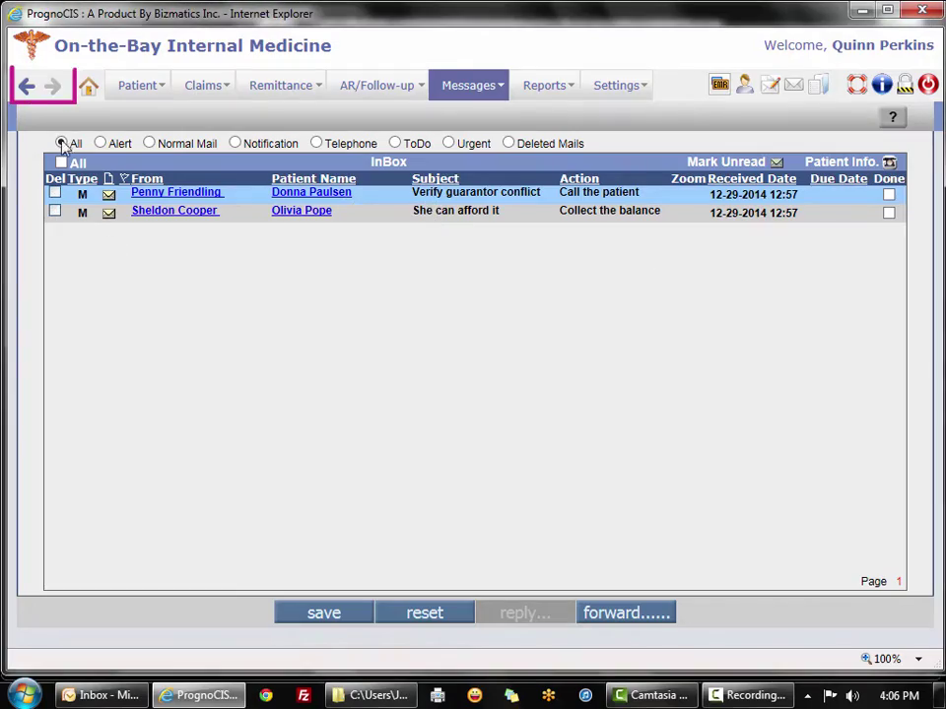
pyautogui.click(89, 89)
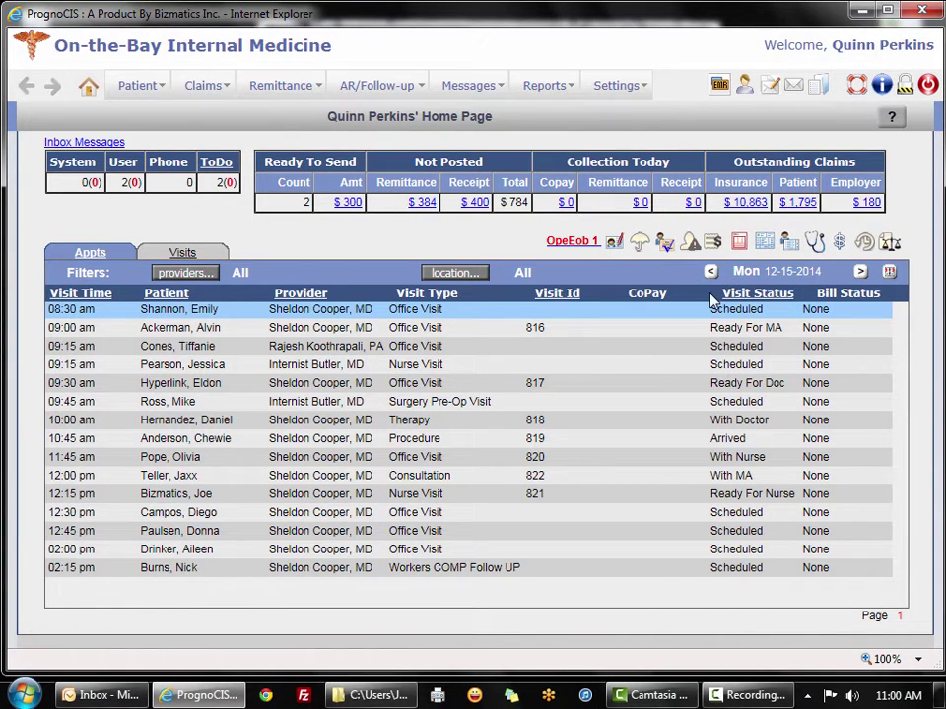
# - View the appointments for 12-14-2014, and go back to 12-15-2014 using the day controls and the calendar
pyautogui.click(710, 274)
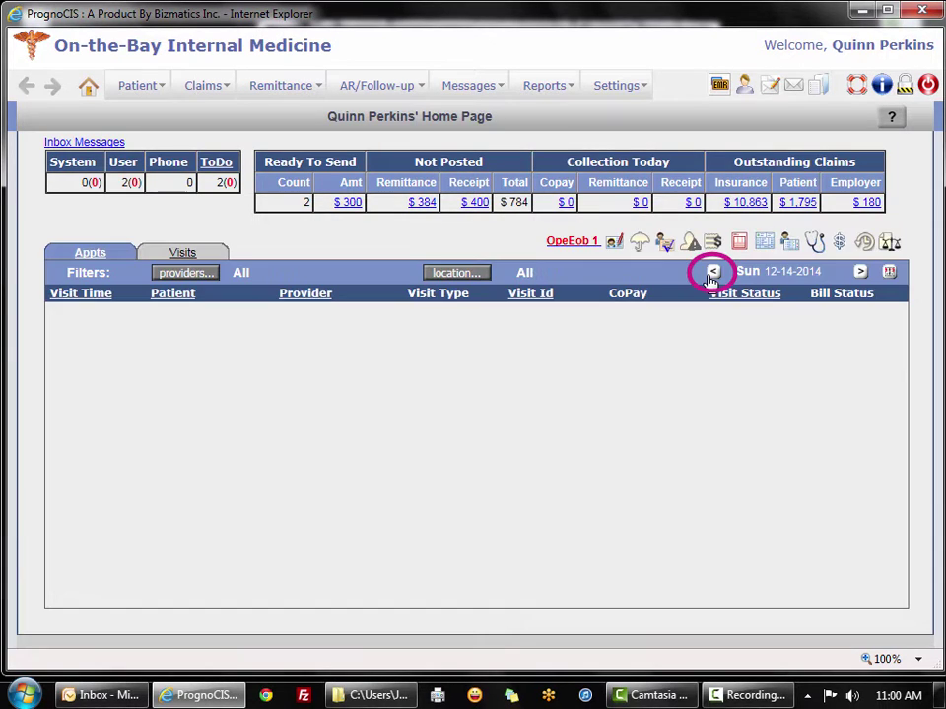
pyautogui.click(860, 272)
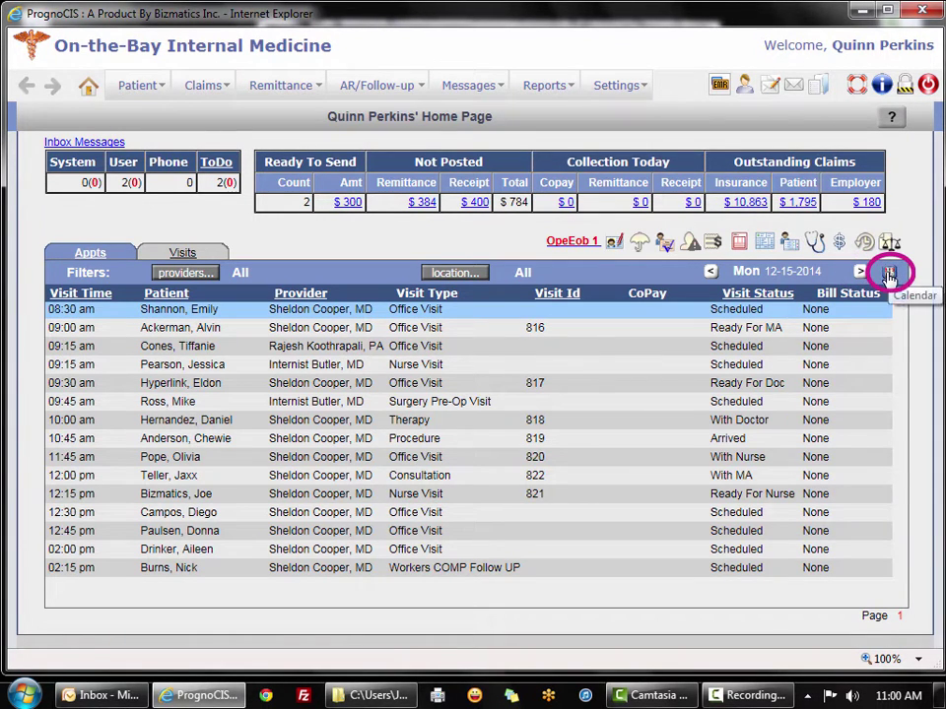
pyautogui.click(890, 274)
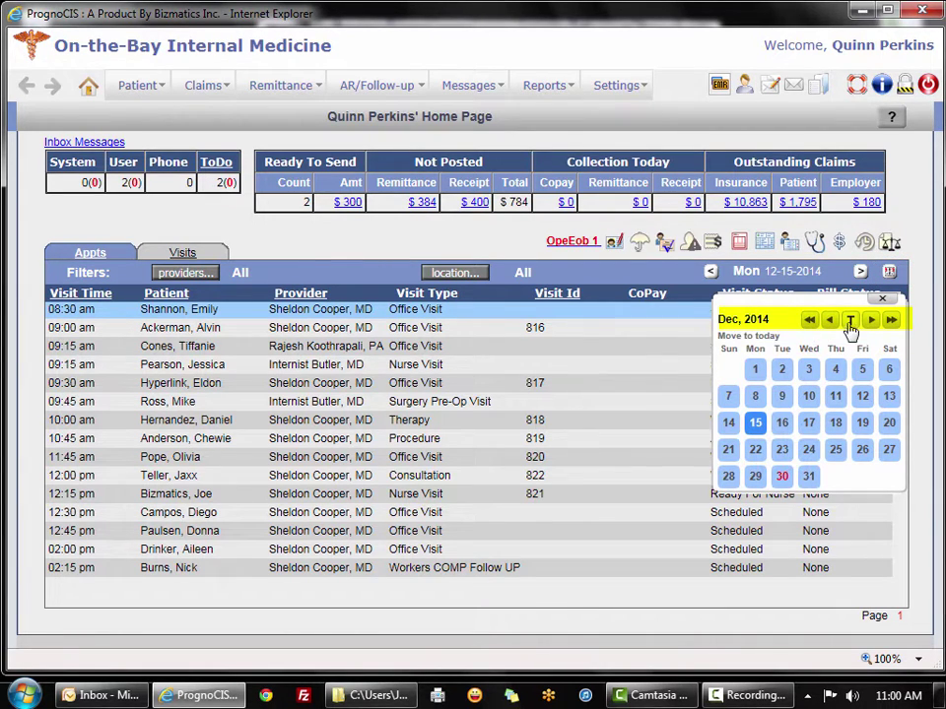
pyautogui.click(756, 423)
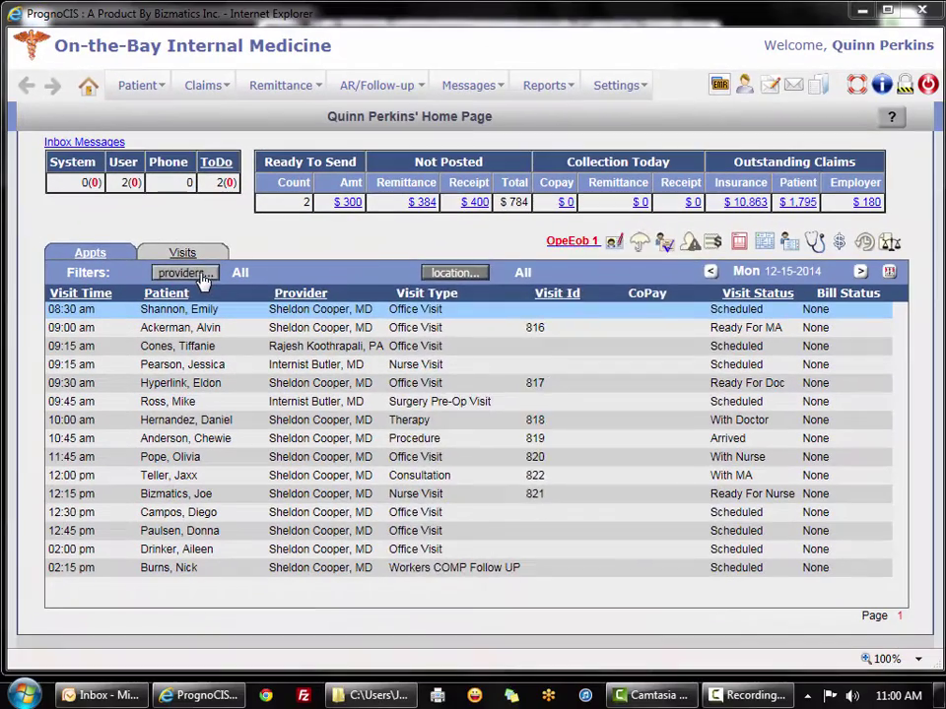
# - Filter the appointments to show only those of the third provider in the provider list
pyautogui.click(200, 278)
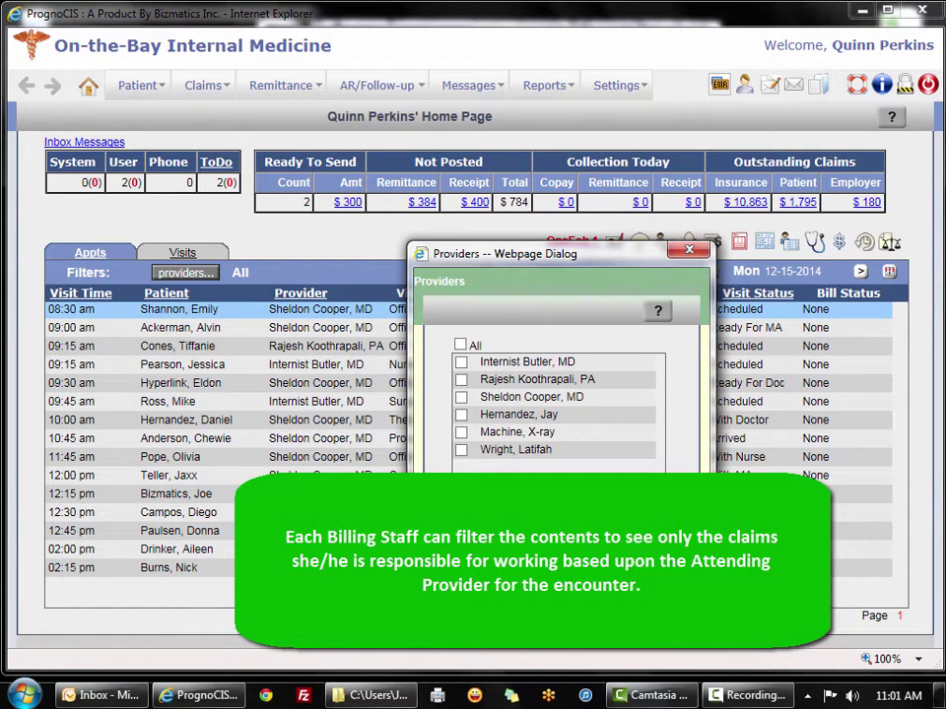
pyautogui.click(461, 398)
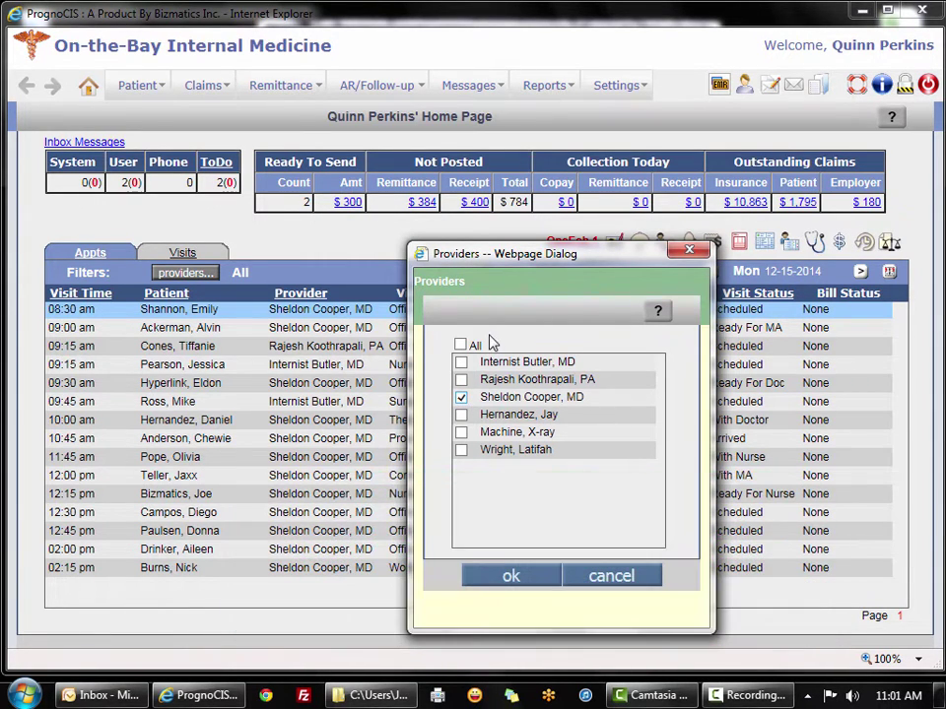
pyautogui.click(506, 575)
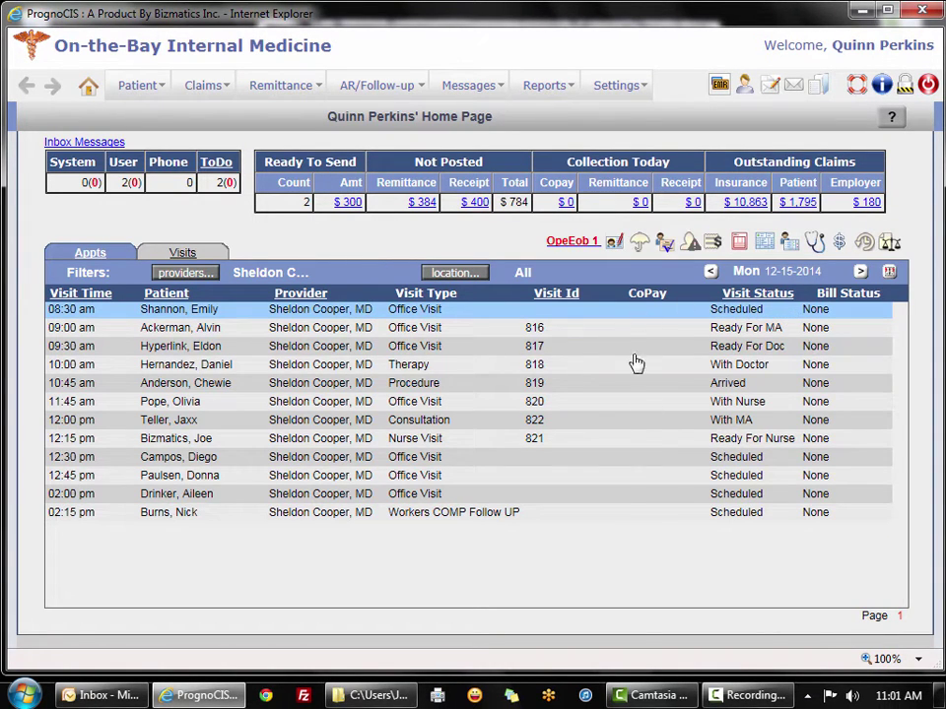
# - Return to the appointments list and select the 02:00 pm No Show appointment
pyautogui.click(467, 280)
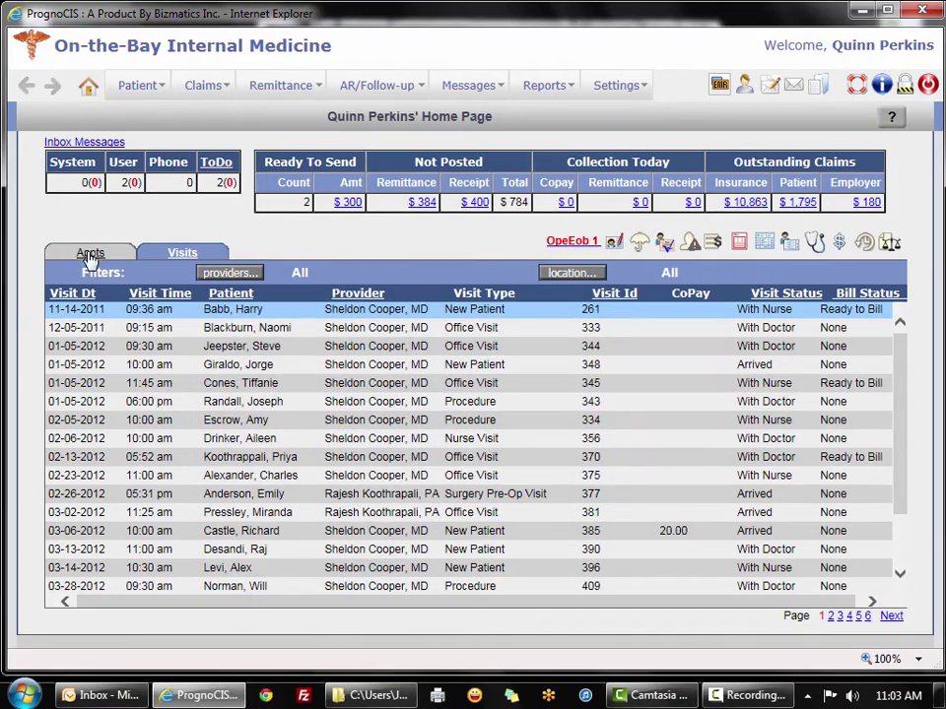
pyautogui.click(85, 254)
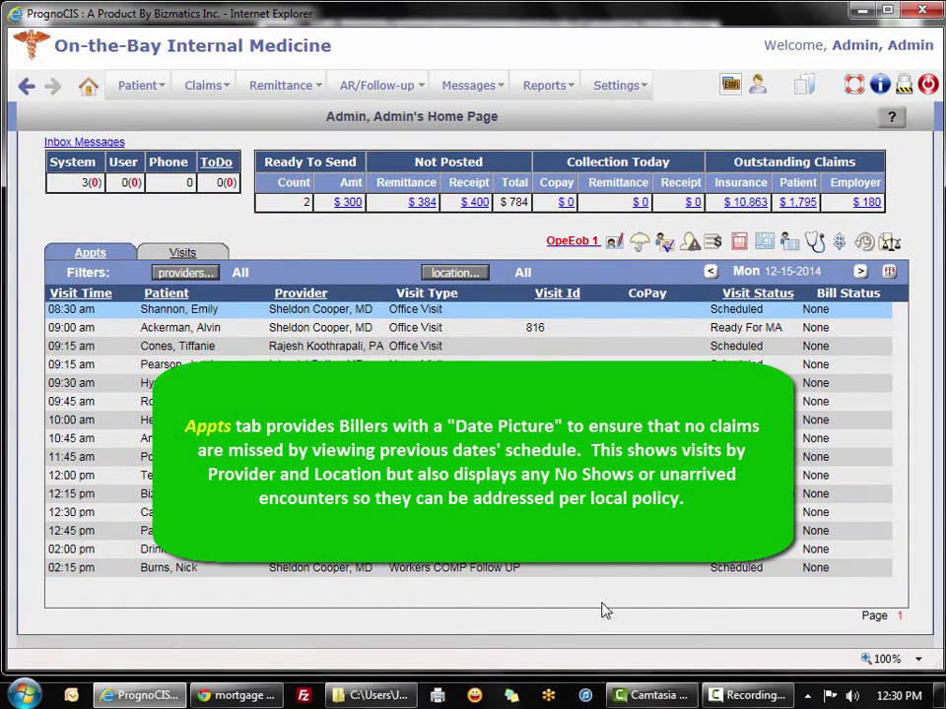
pyautogui.click(652, 550)
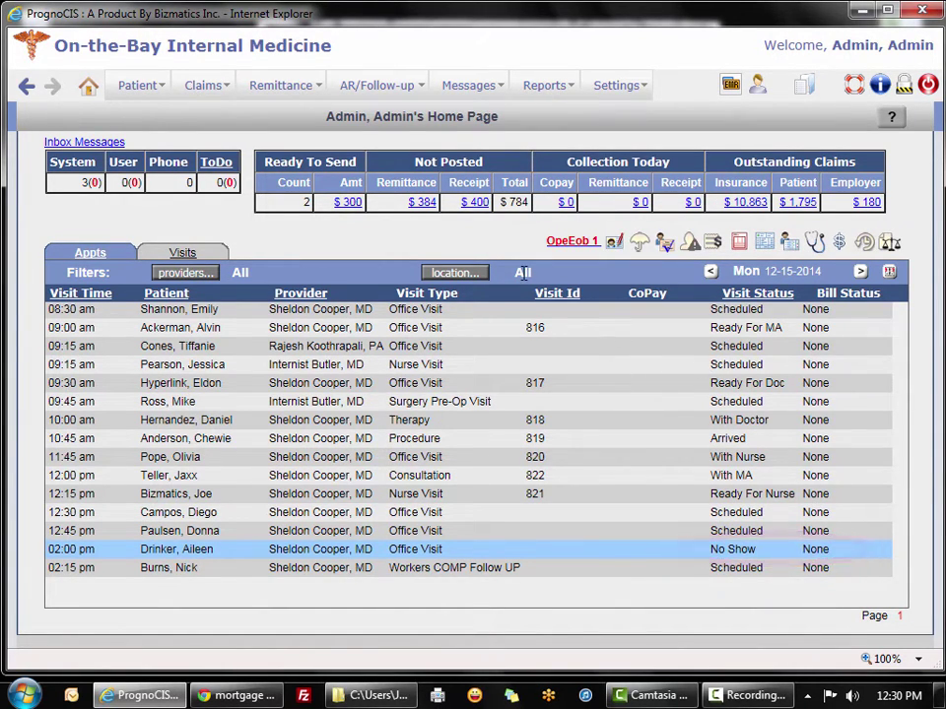
# - Show the Visits list and view the claim-level breakdown of the Ready To Send amount, closing the report after viewing
pyautogui.click(190, 254)
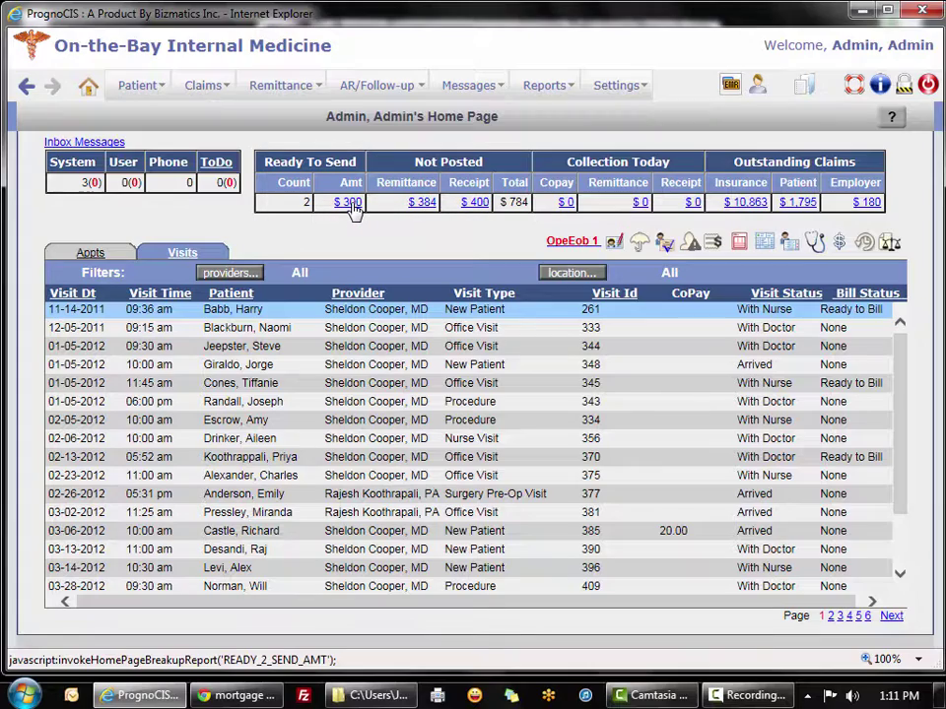
pyautogui.click(352, 205)
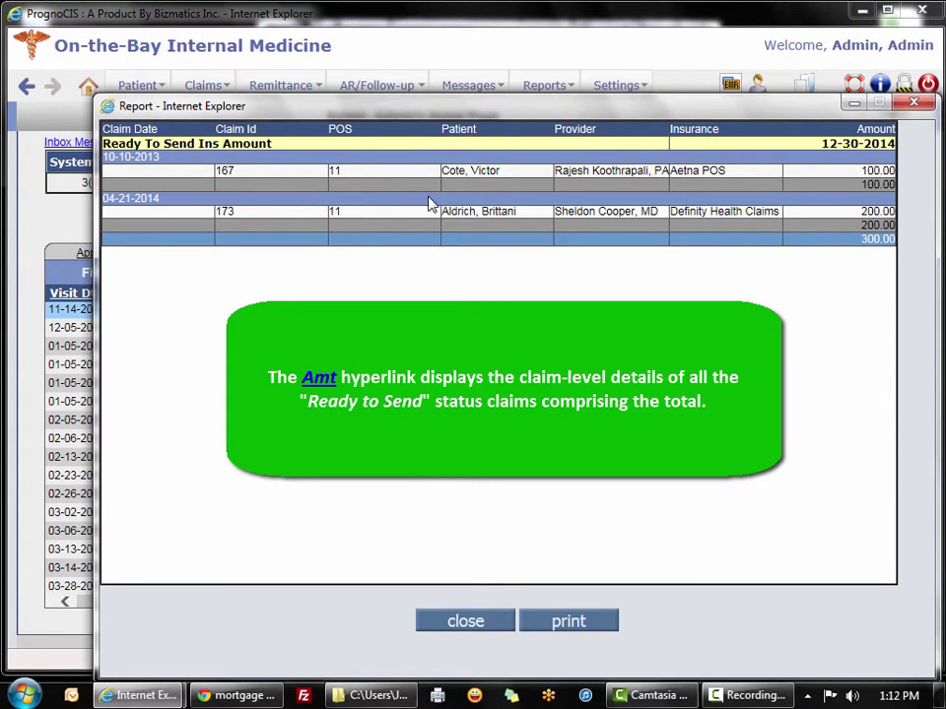
pyautogui.click(916, 102)
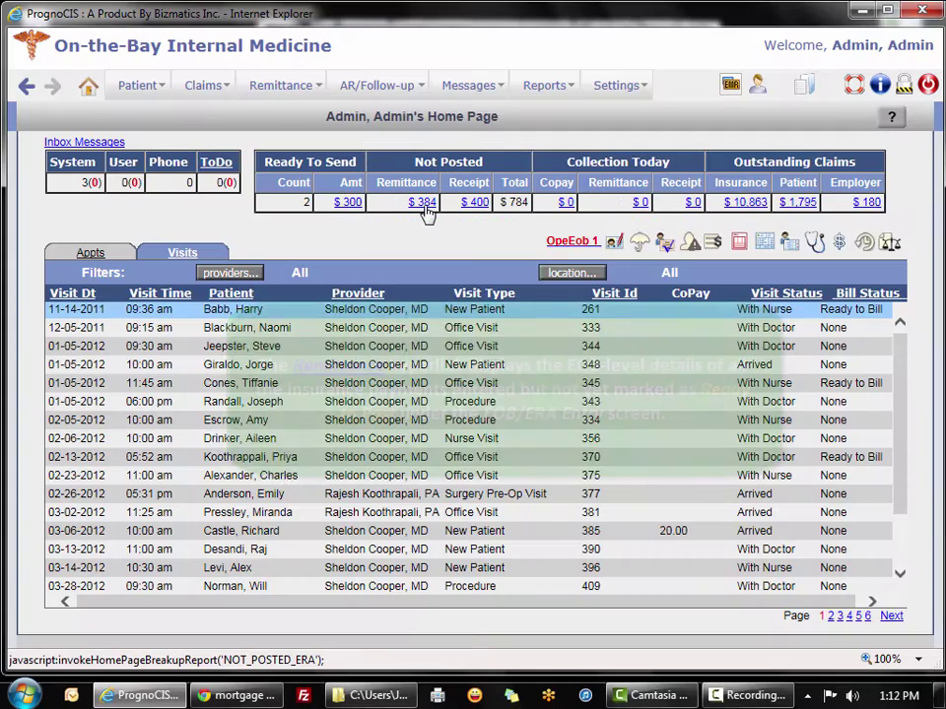
# - View the Not Posted breakdown reports for insurance remittances and patient receipts, closing each report after viewing
pyautogui.click(423, 204)
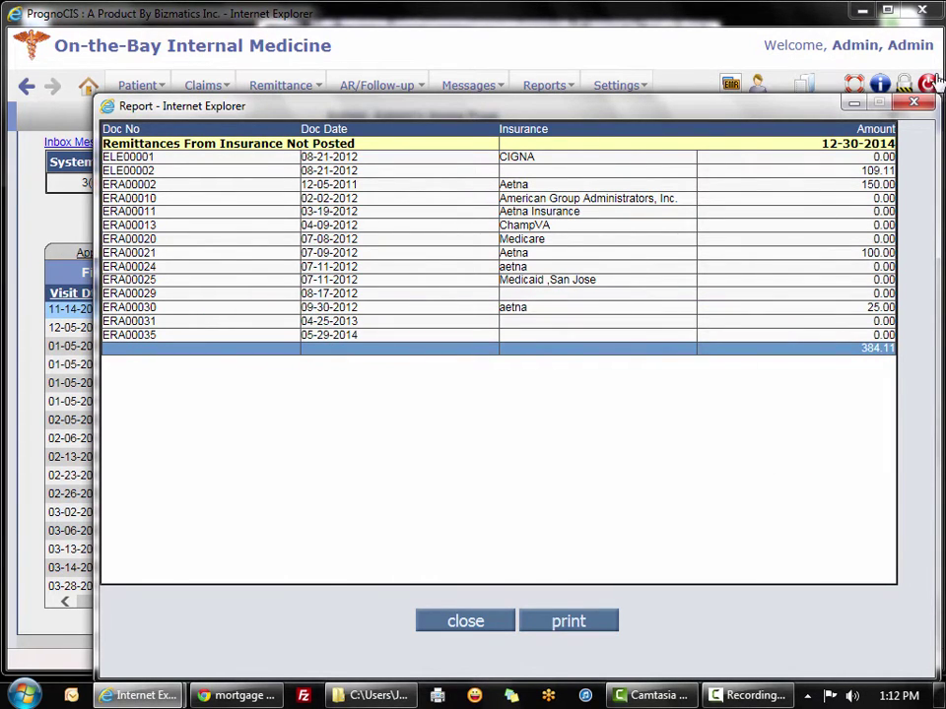
pyautogui.click(916, 104)
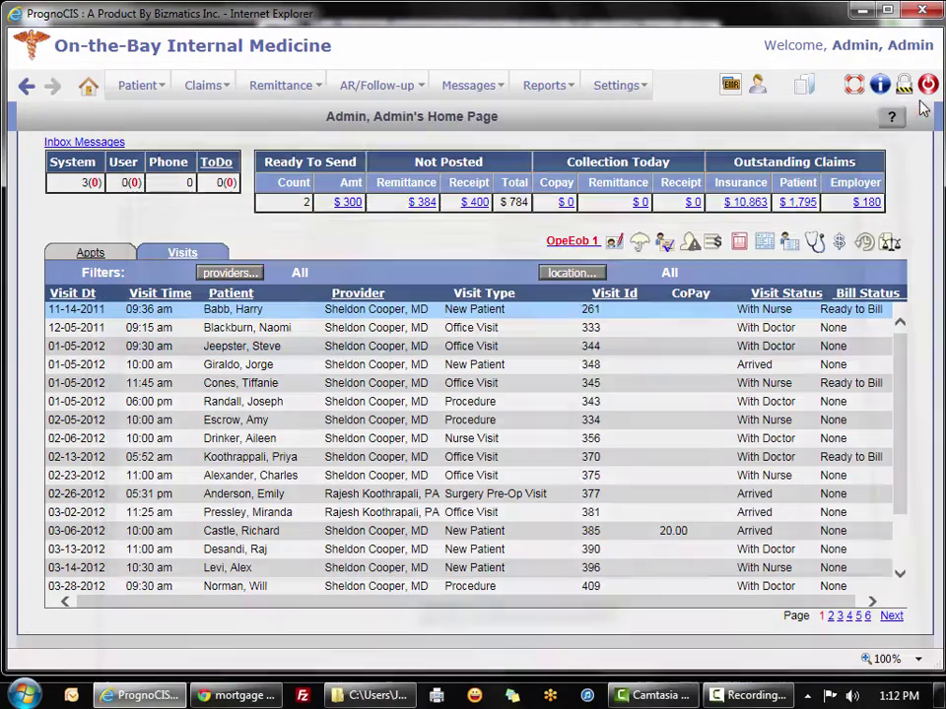
pyautogui.click(474, 204)
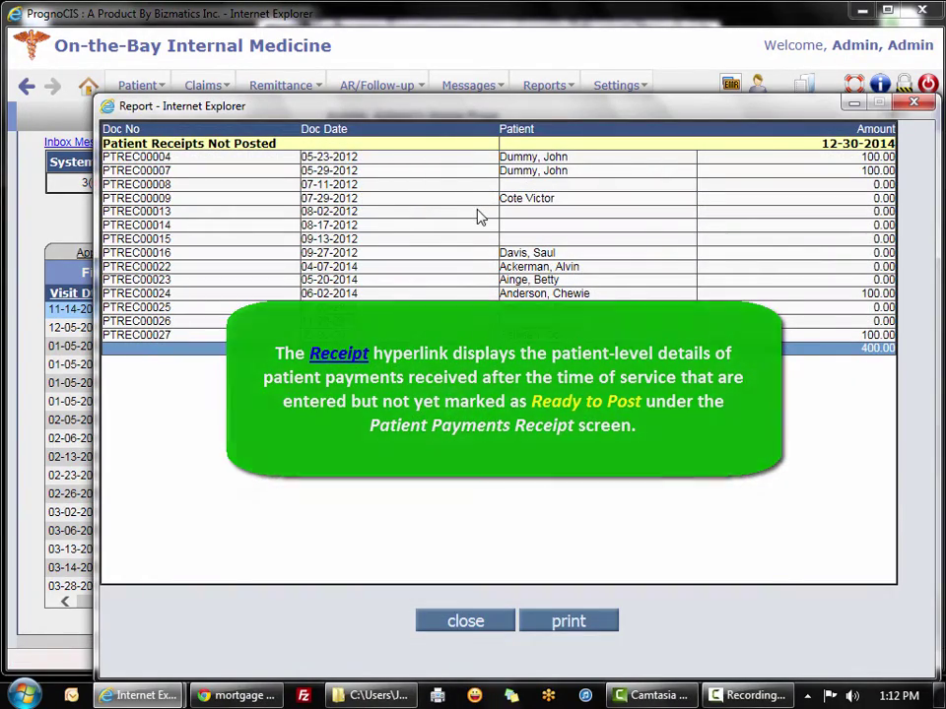
pyautogui.click(913, 104)
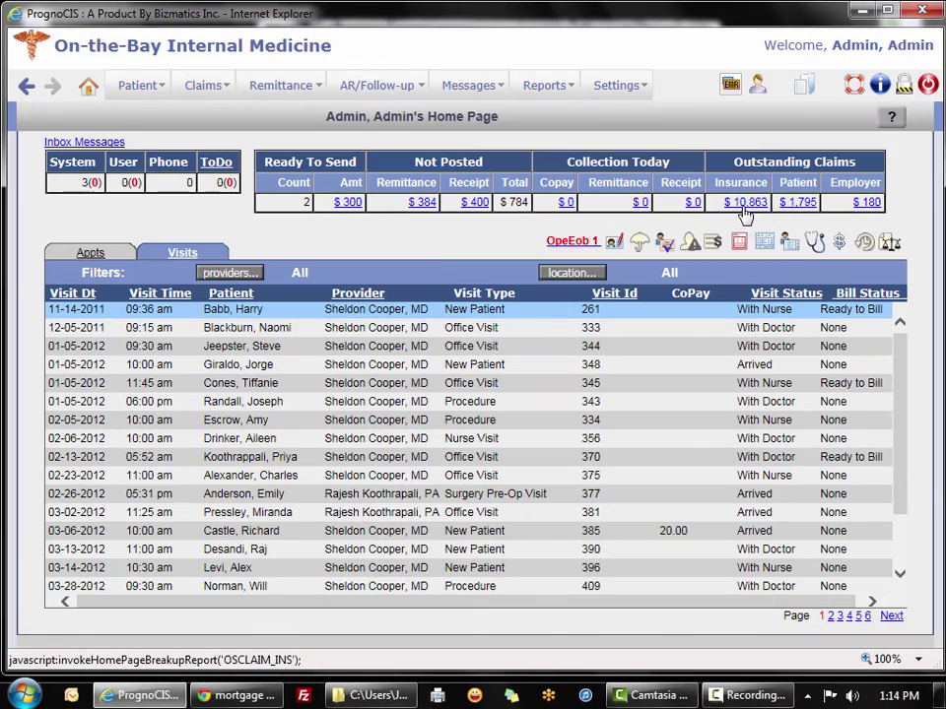
# - View the Outstanding Claims breakdown reports for insurance, patient and employer balances, closing each report after viewing
pyautogui.click(744, 205)
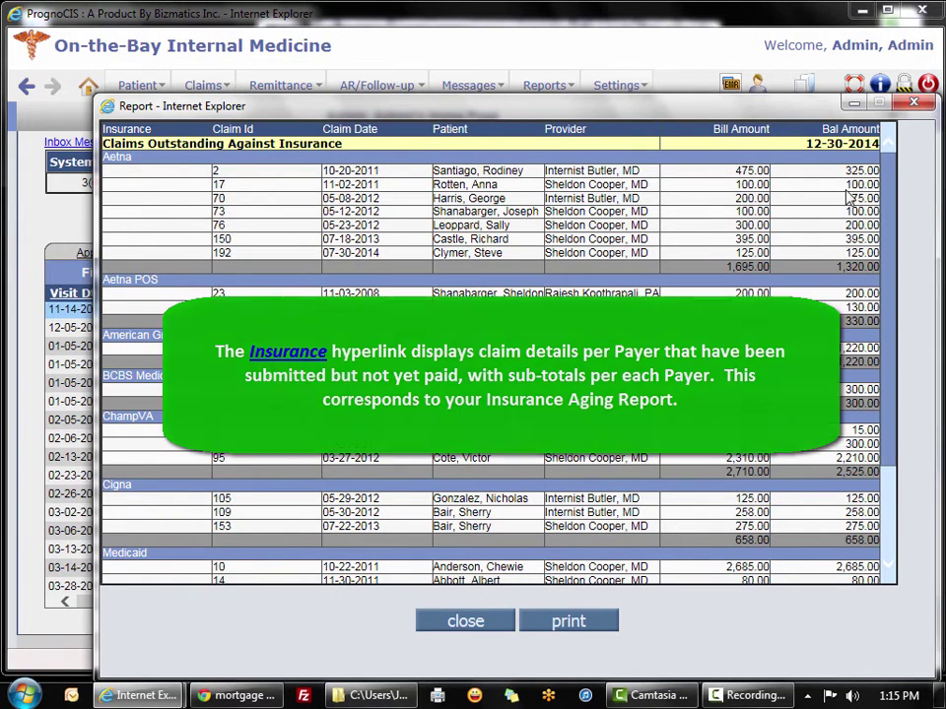
pyautogui.click(914, 105)
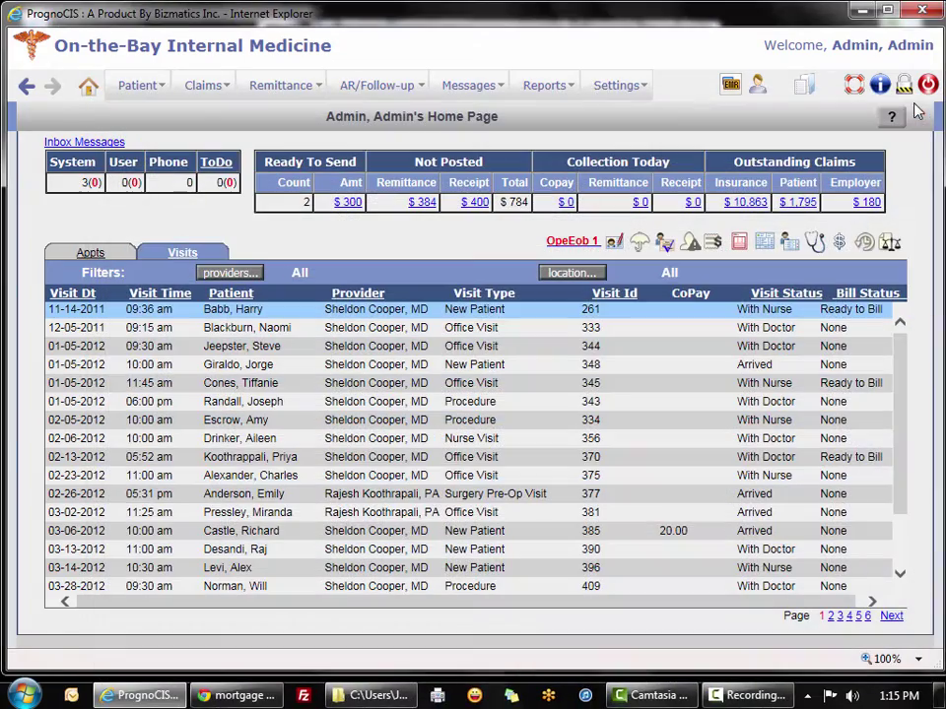
pyautogui.click(799, 214)
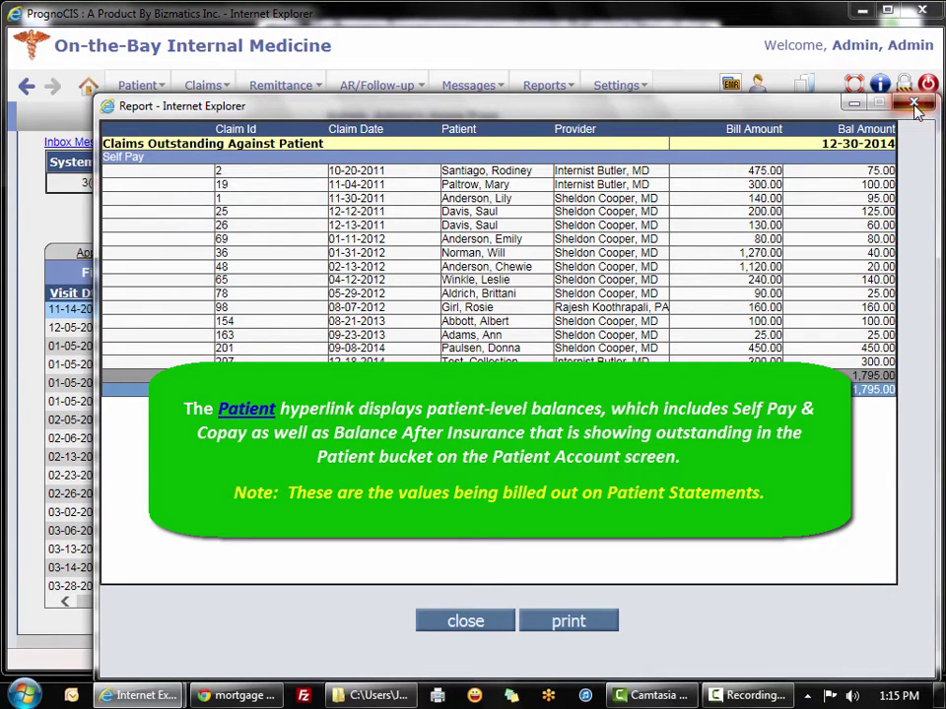
pyautogui.click(914, 106)
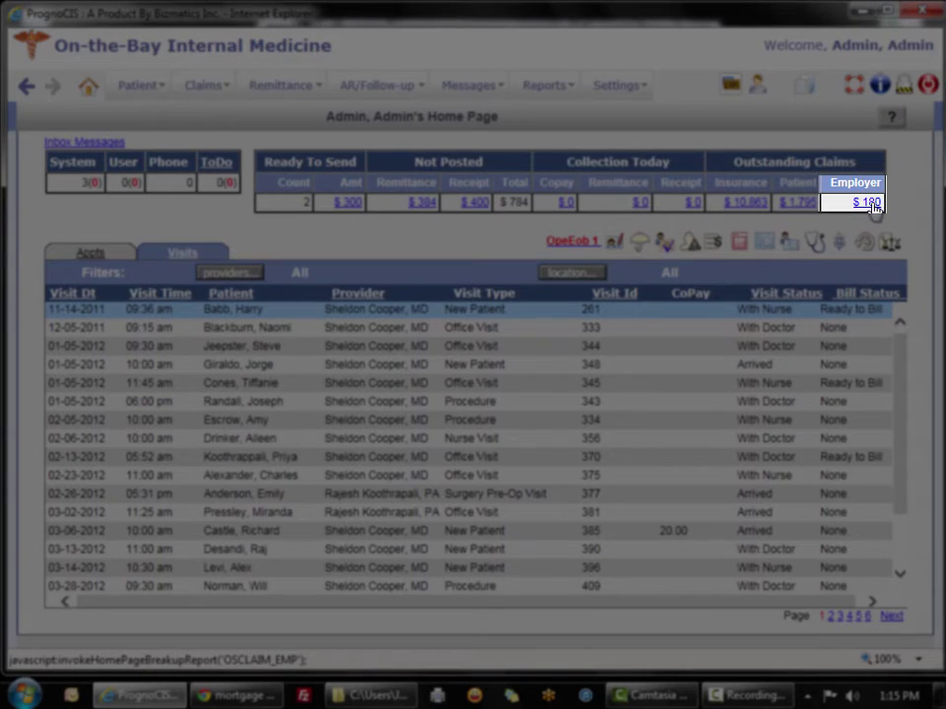
pyautogui.click(867, 203)
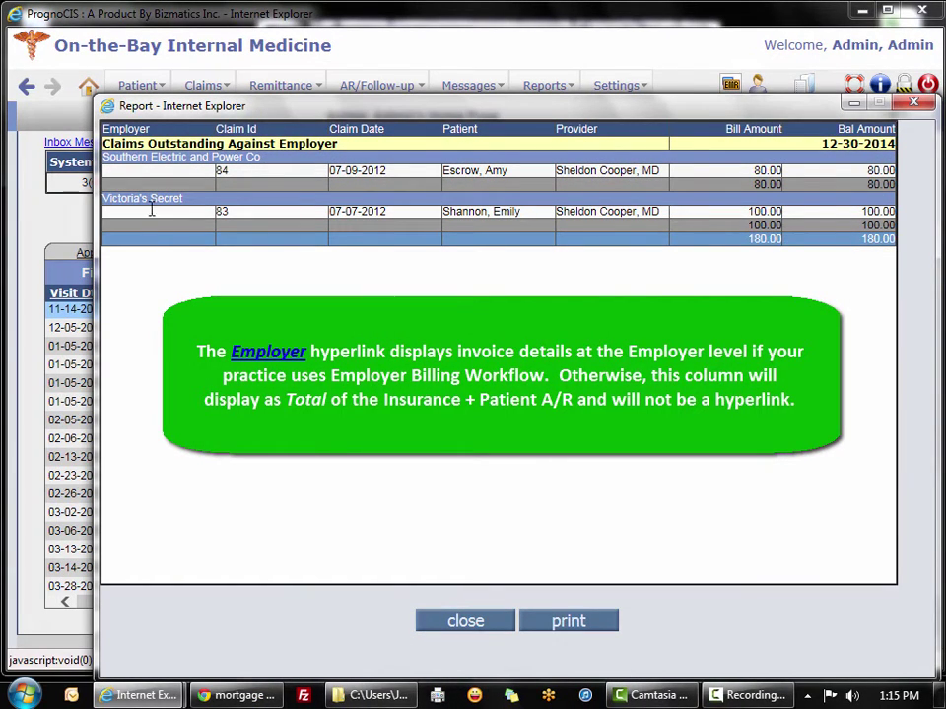
pyautogui.click(914, 103)
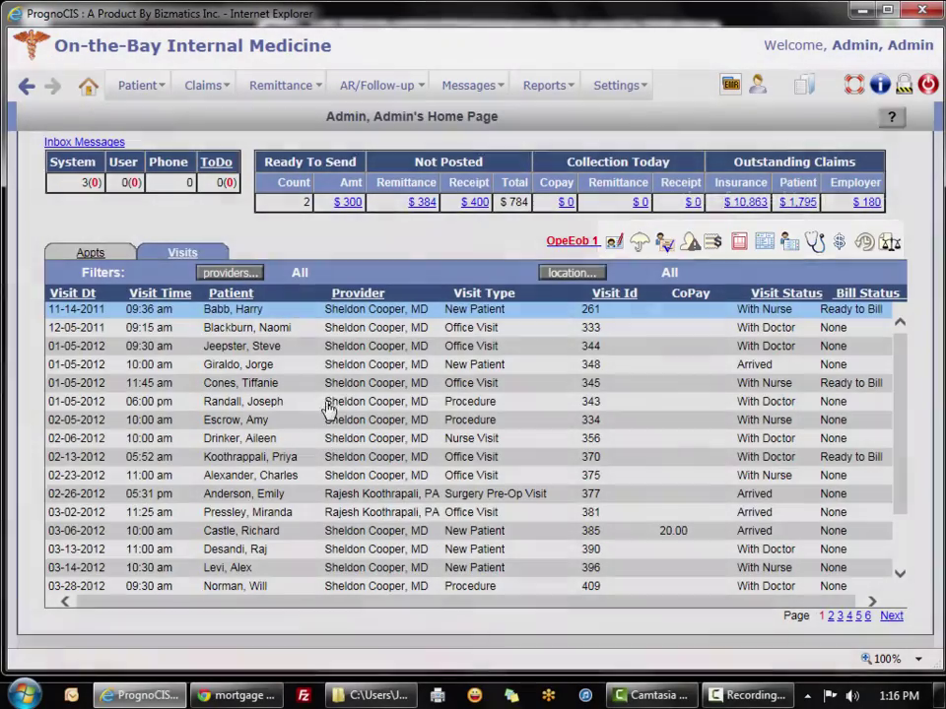
pyautogui.click(315, 330)
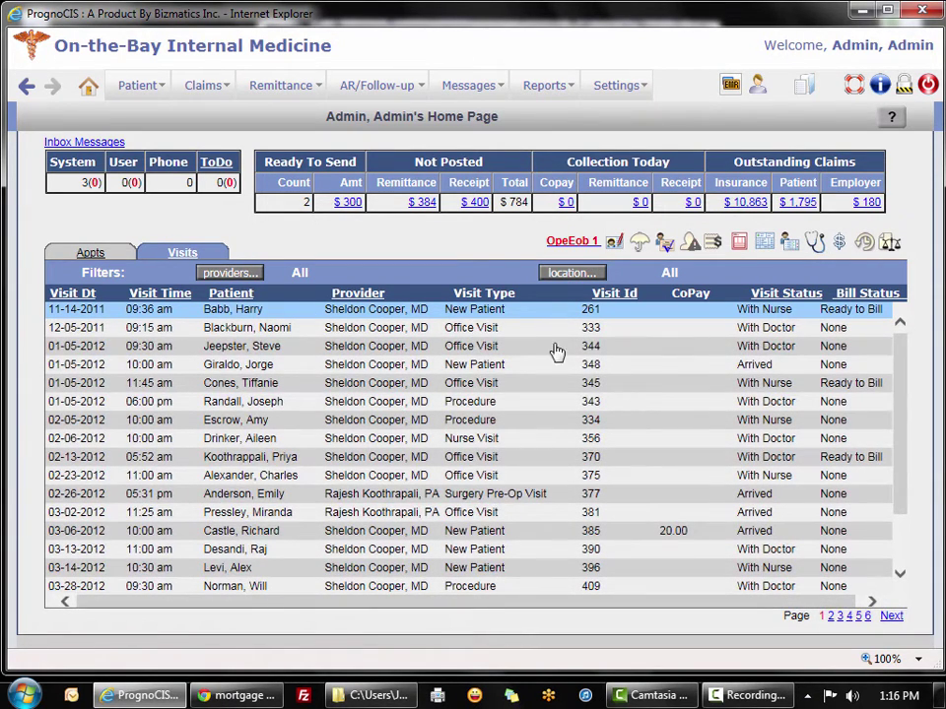
pyautogui.click(309, 367)
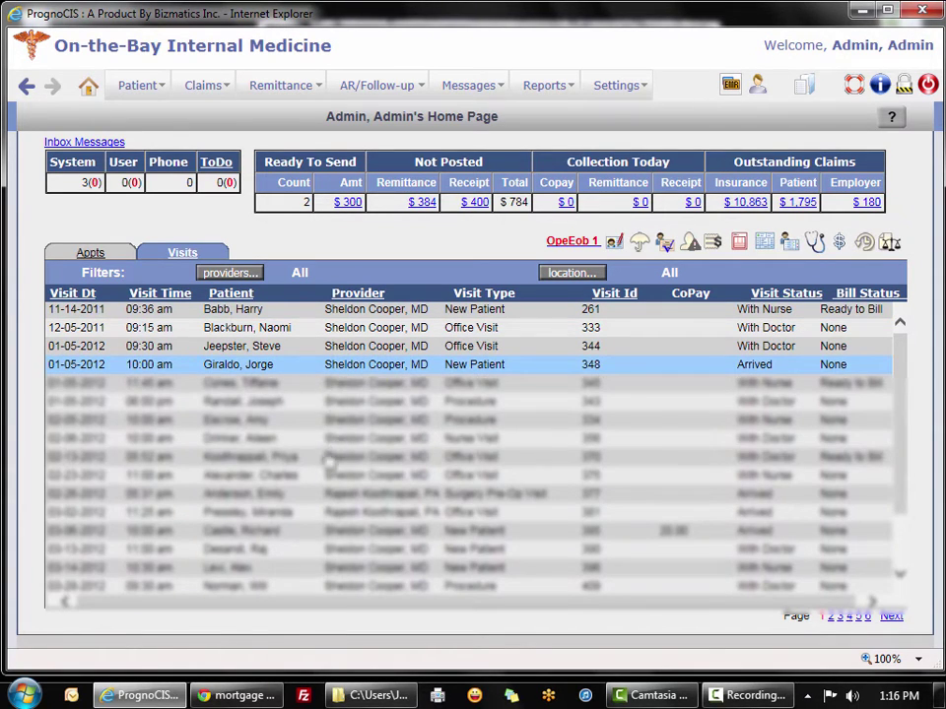
pyautogui.click(320, 461)
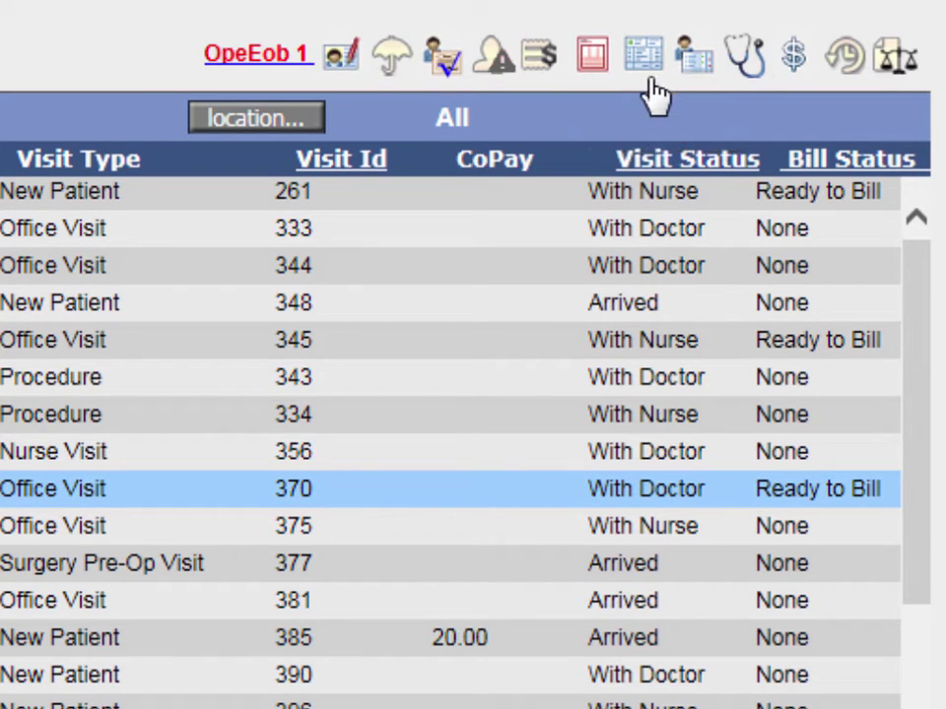
pyautogui.click(702, 77)
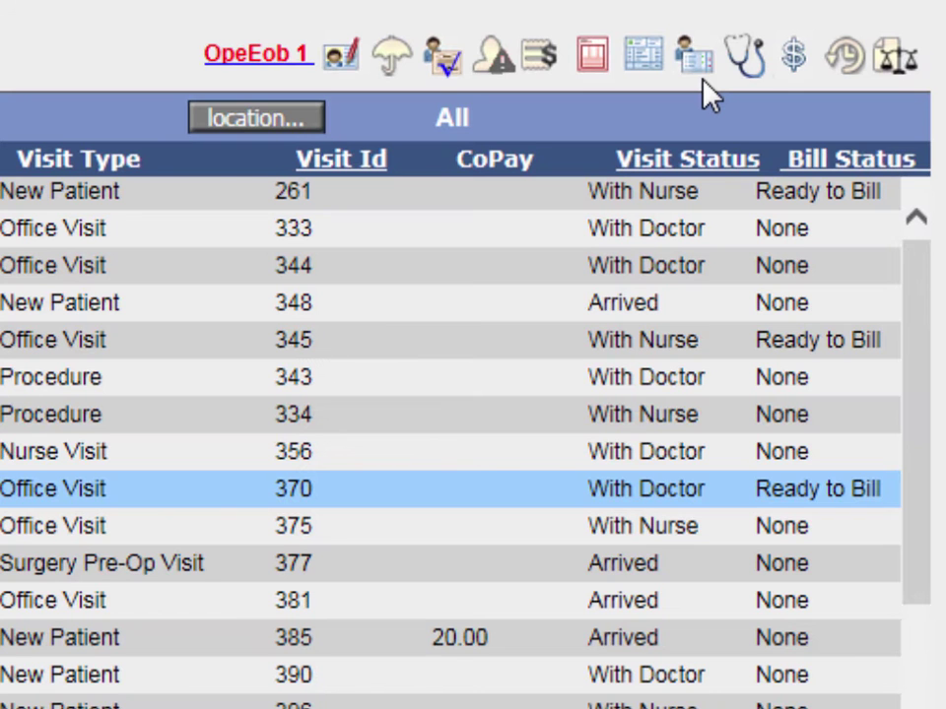